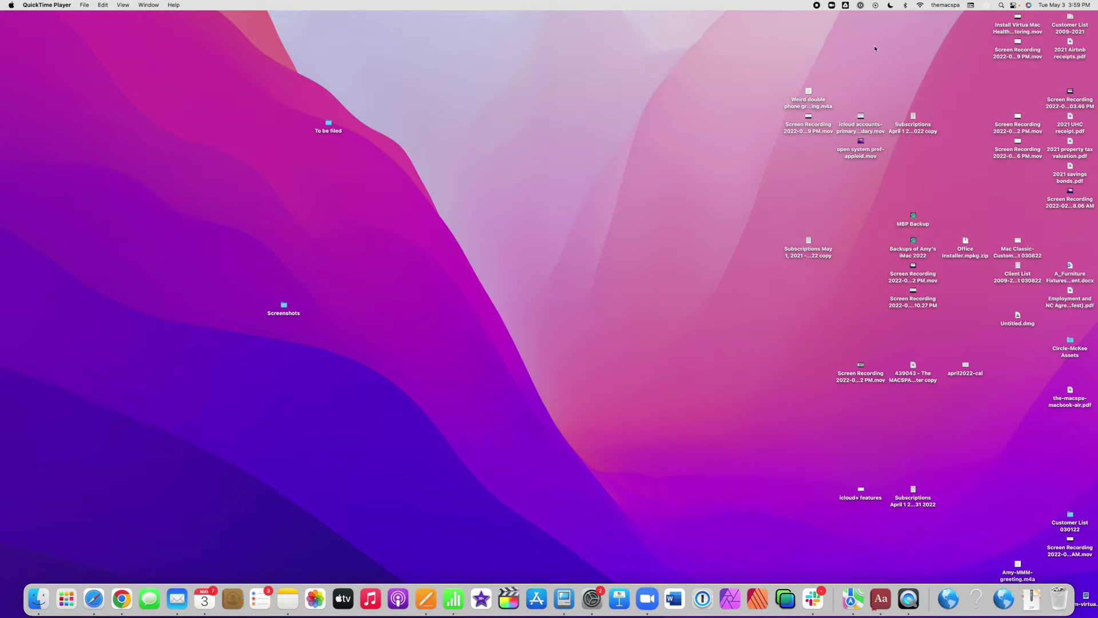
# - Drag the iMac backup and MBP Backup drive icons to the desktop centre, stacked and aligned
pyautogui.moveTo(898, 247); pyautogui.dragTo(630, 202)
pyautogui.moveTo(910, 224); pyautogui.dragTo(614, 156)
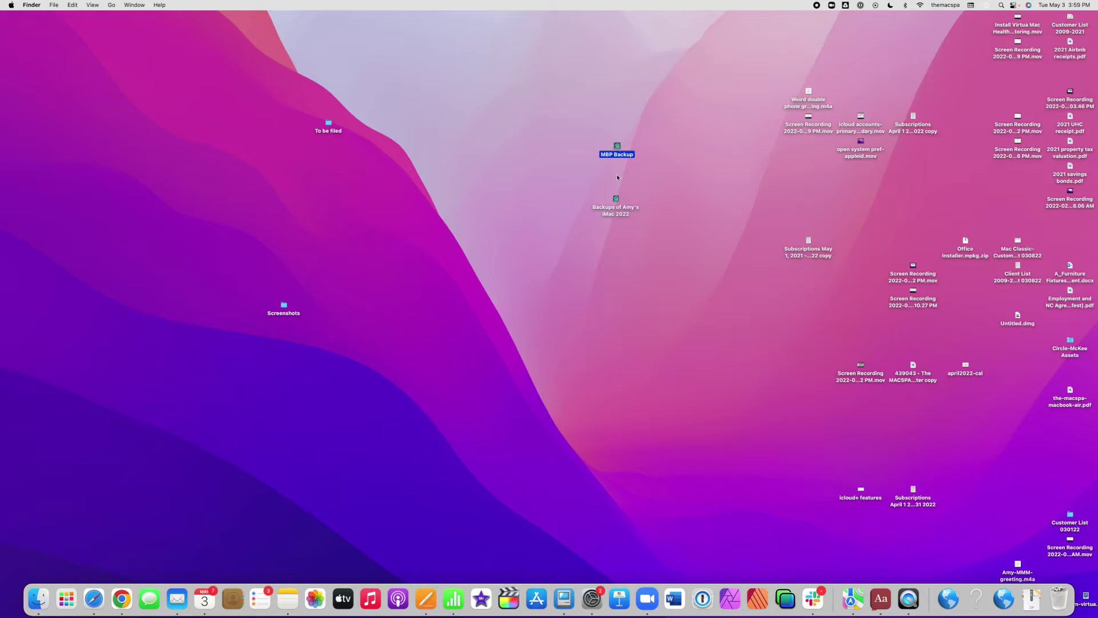
pyautogui.moveTo(617, 147); pyautogui.dragTo(615, 146)
pyautogui.moveTo(619, 199); pyautogui.dragTo(615, 198)
# - Open a Finder window on the iMac Backups drive, showing its 51 dated Time Machine backups
pyautogui.click(39, 599)
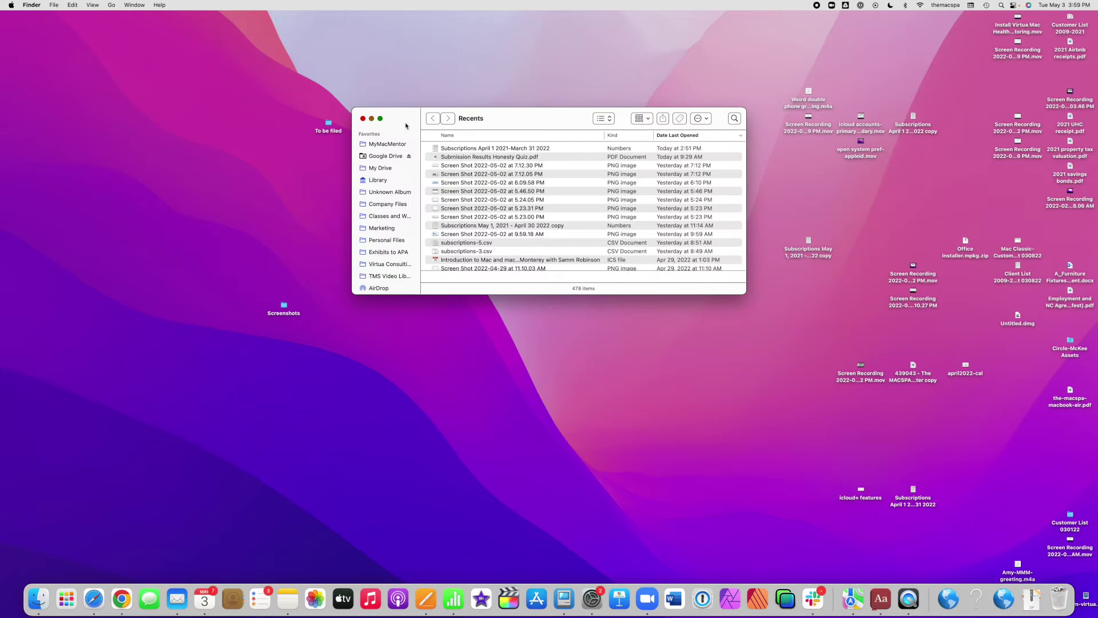
pyautogui.moveTo(405, 126); pyautogui.dragTo(453, 125)
pyautogui.scroll(-5, 436, 196)
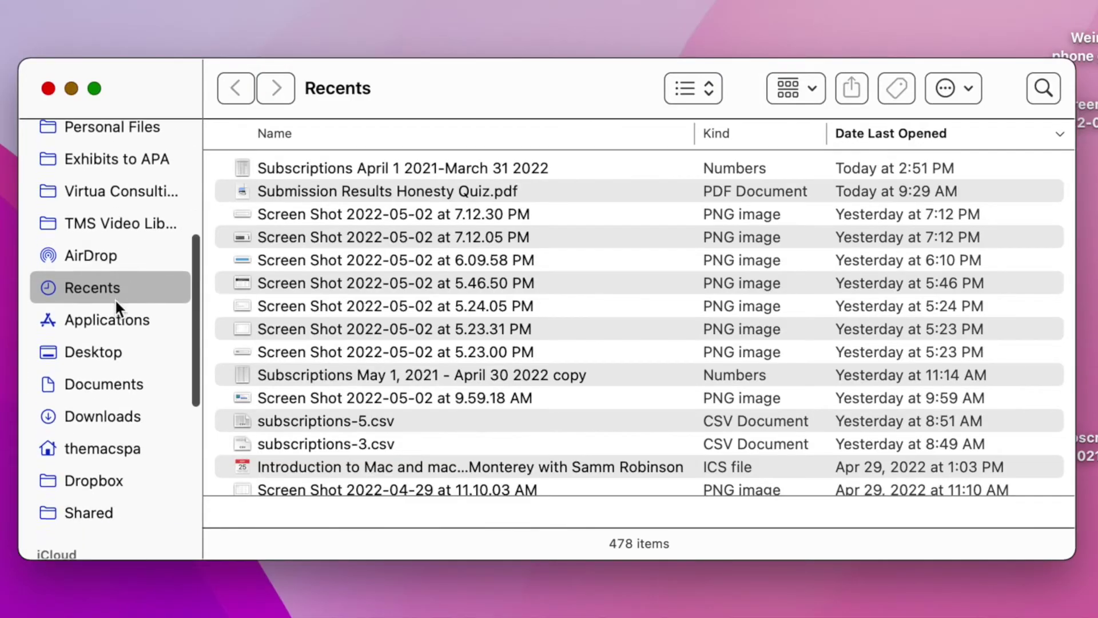
pyautogui.scroll(-10, 116, 301)
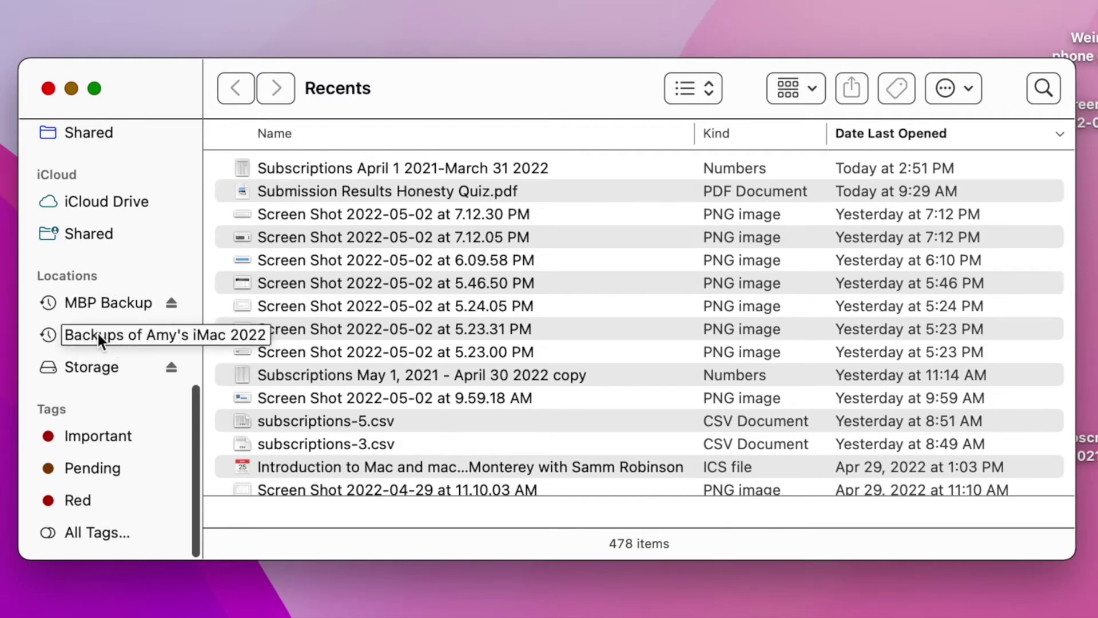
pyautogui.click(98, 334)
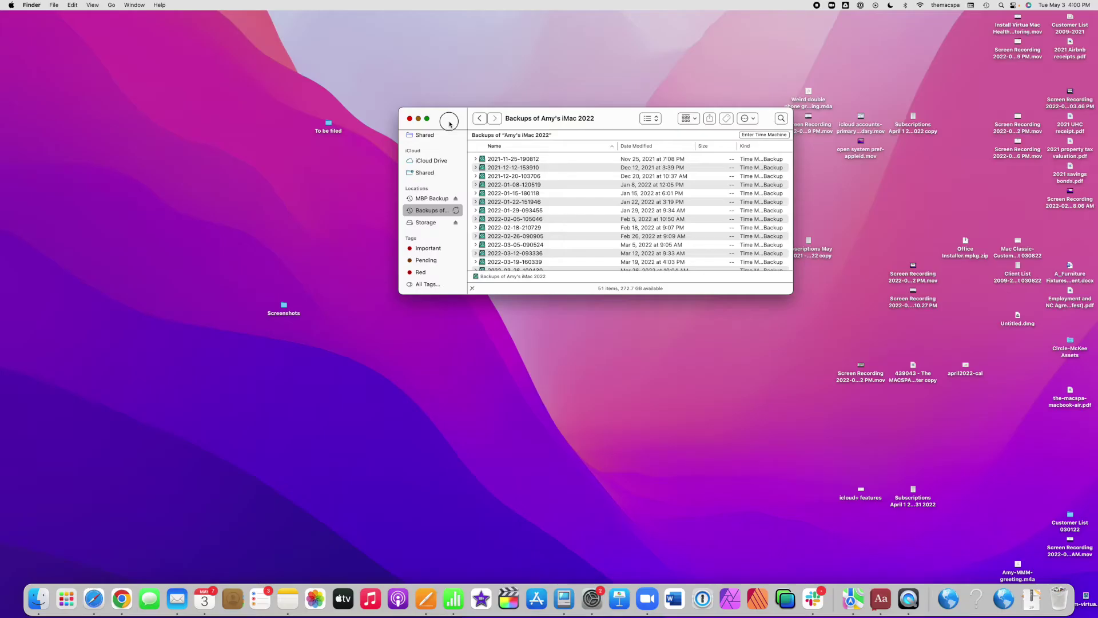
pyautogui.moveTo(449, 124); pyautogui.dragTo(438, 184)
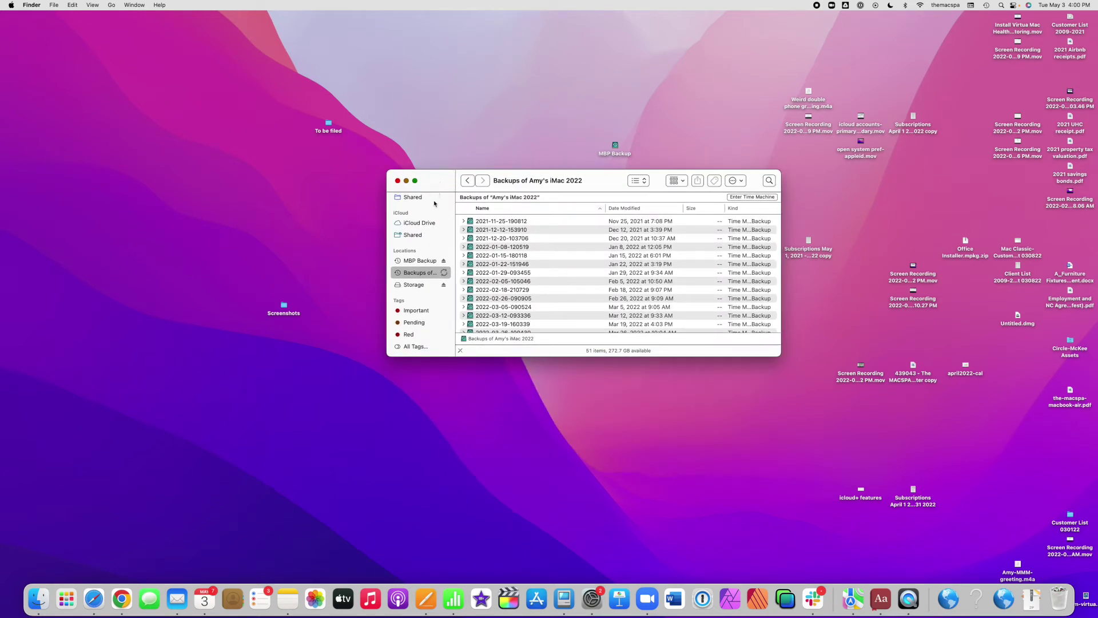
pyautogui.click(397, 180)
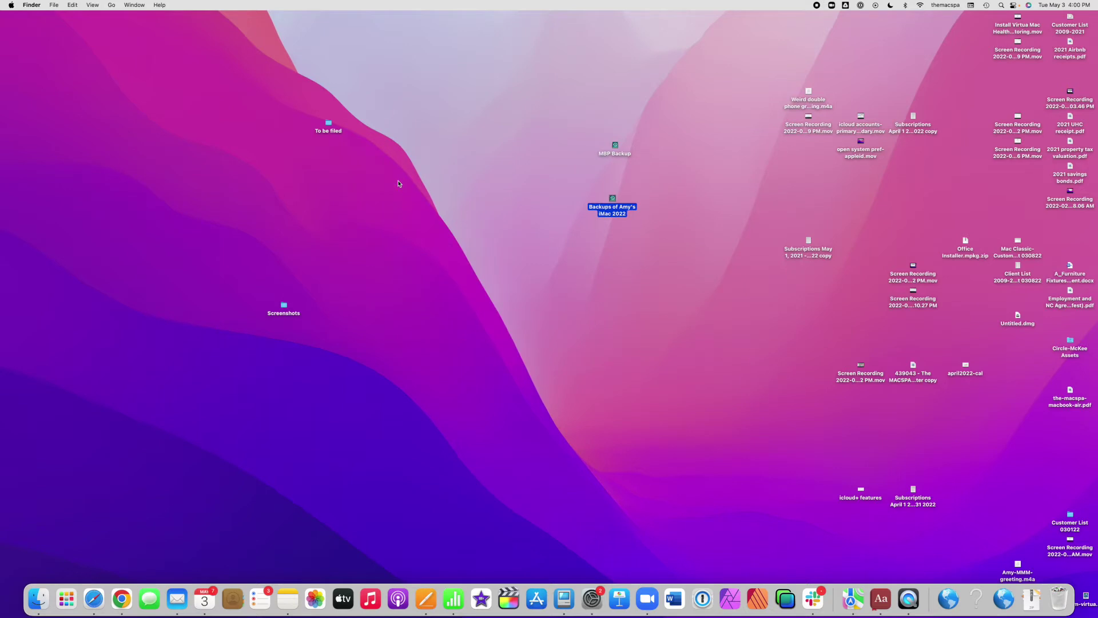
pyautogui.doubleClick(612, 201)
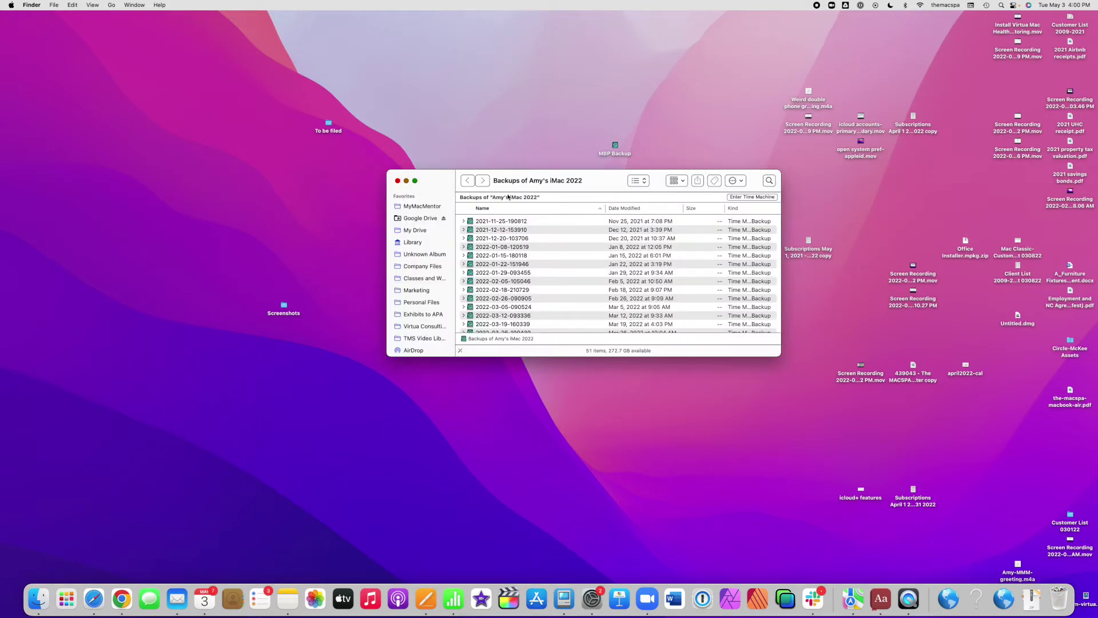
pyautogui.click(398, 181)
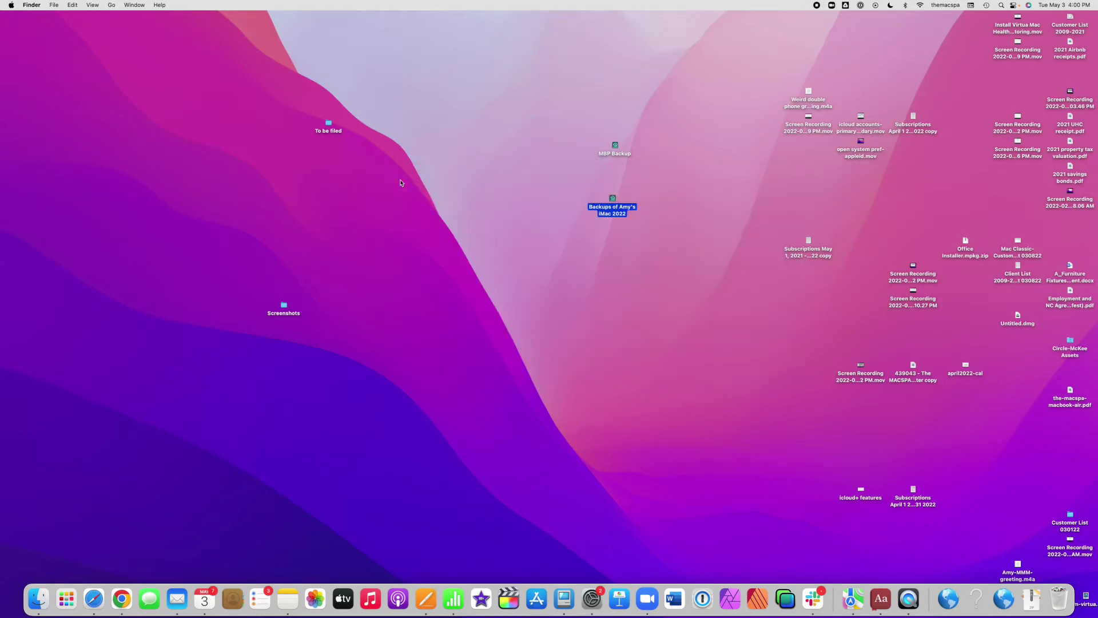
pyautogui.click(37, 608)
pyautogui.scroll(-5, 423, 246)
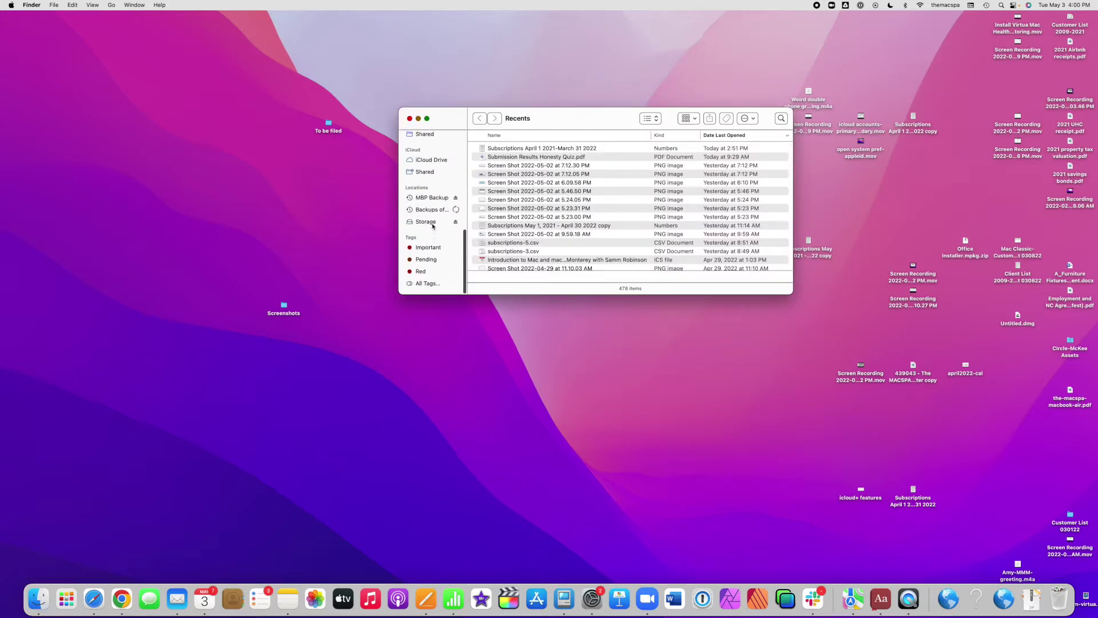
pyautogui.click(427, 211)
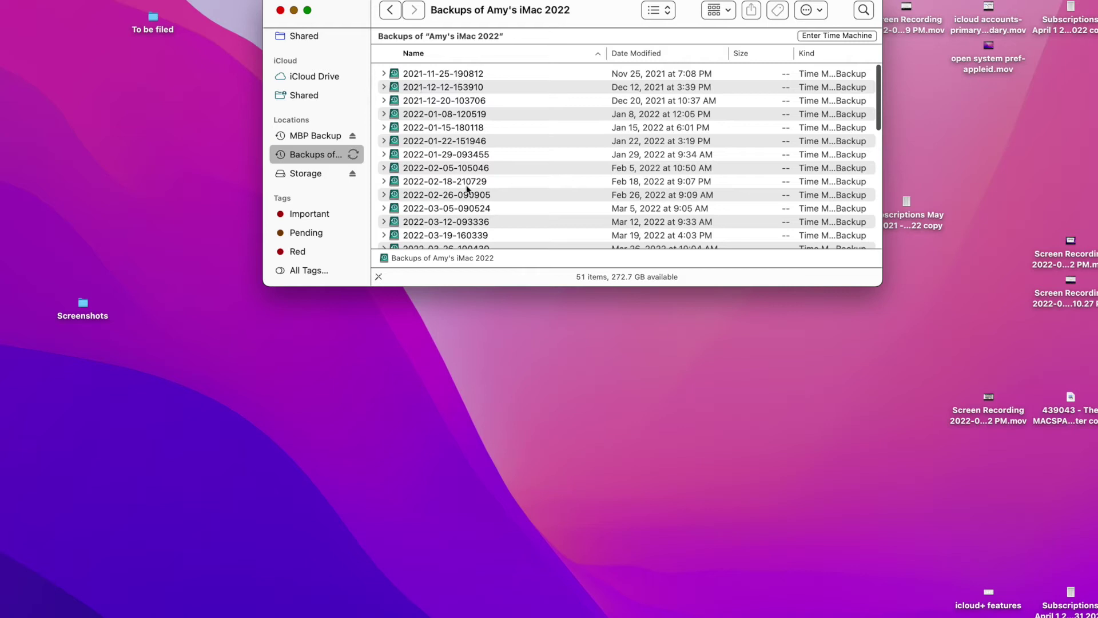
pyautogui.scroll(-15, 466, 189)
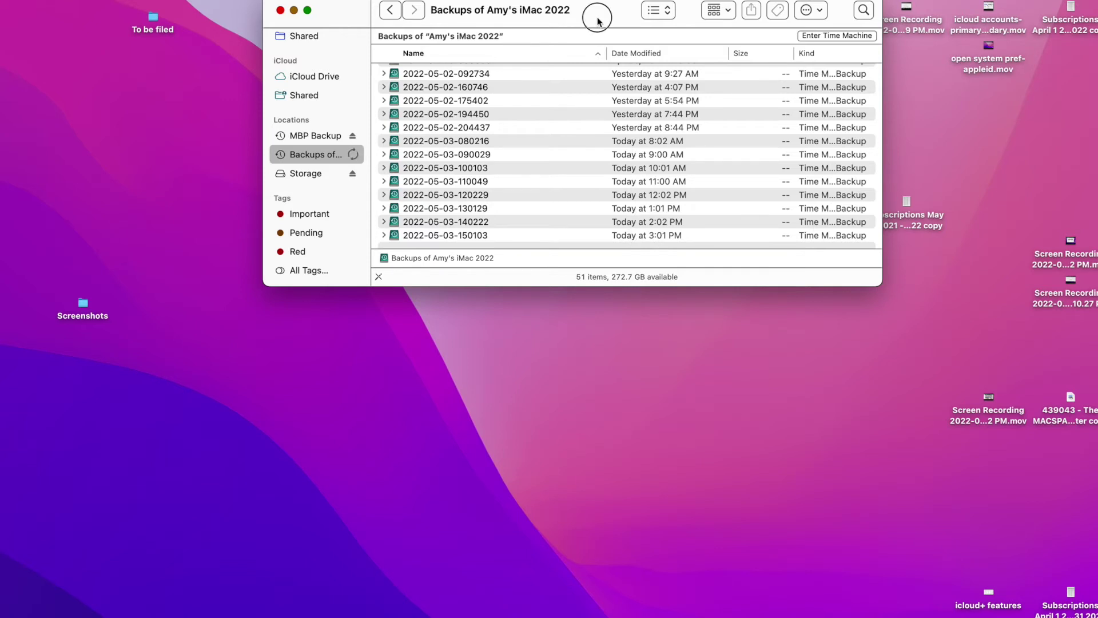
pyautogui.moveTo(599, 22); pyautogui.dragTo(594, 215)
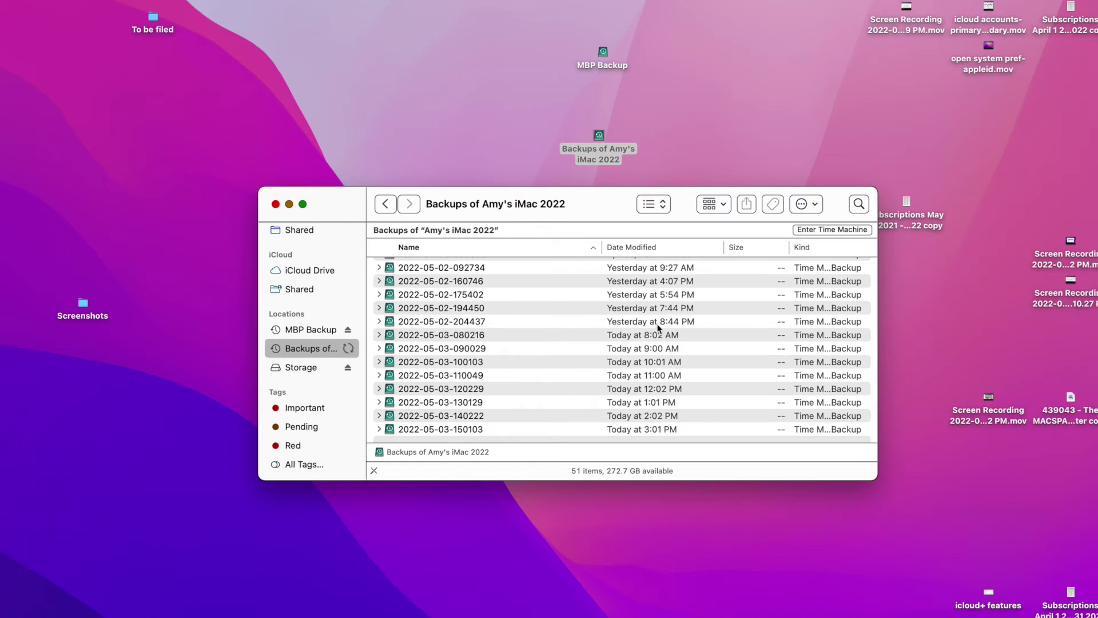
pyautogui.click(389, 325)
pyautogui.doubleClick(389, 325)
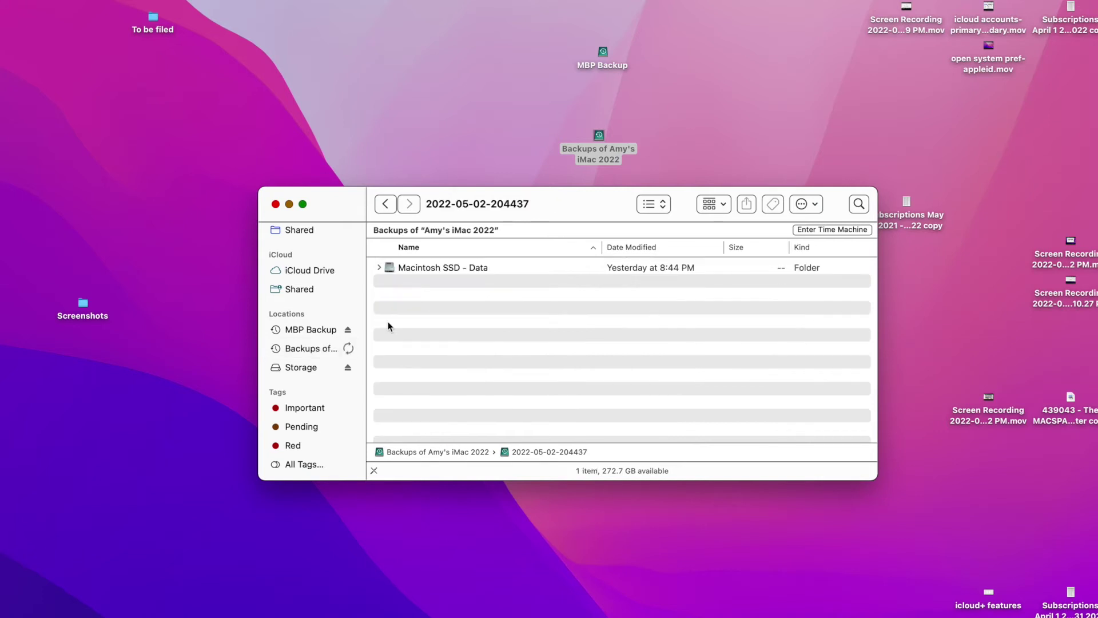
pyautogui.click(390, 266)
pyautogui.doubleClick(390, 266)
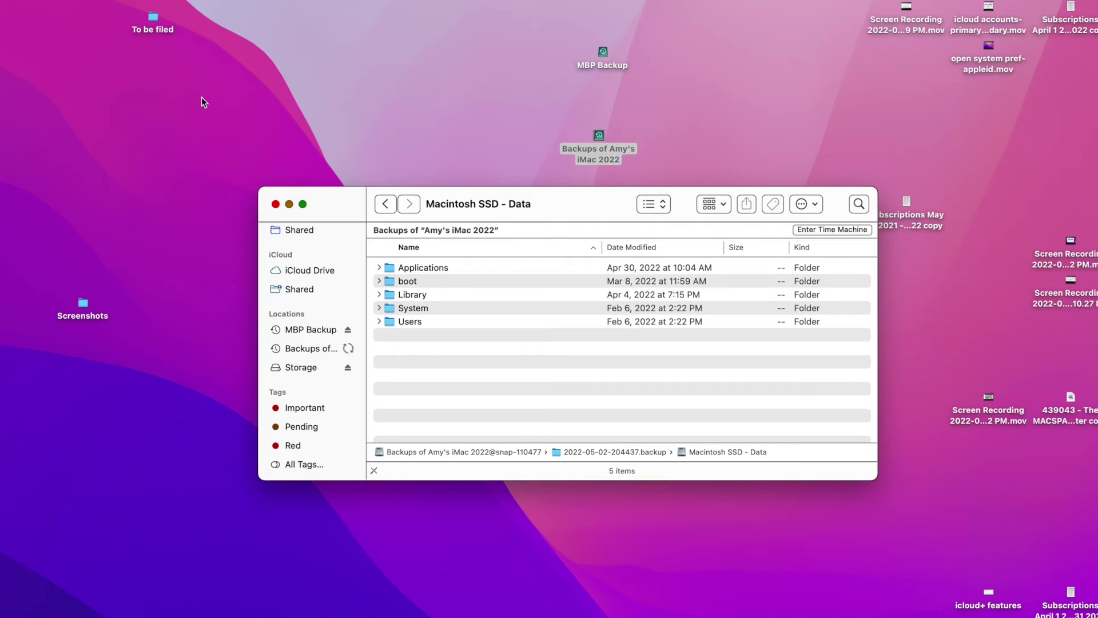
pyautogui.click(391, 323)
pyautogui.doubleClick(391, 322)
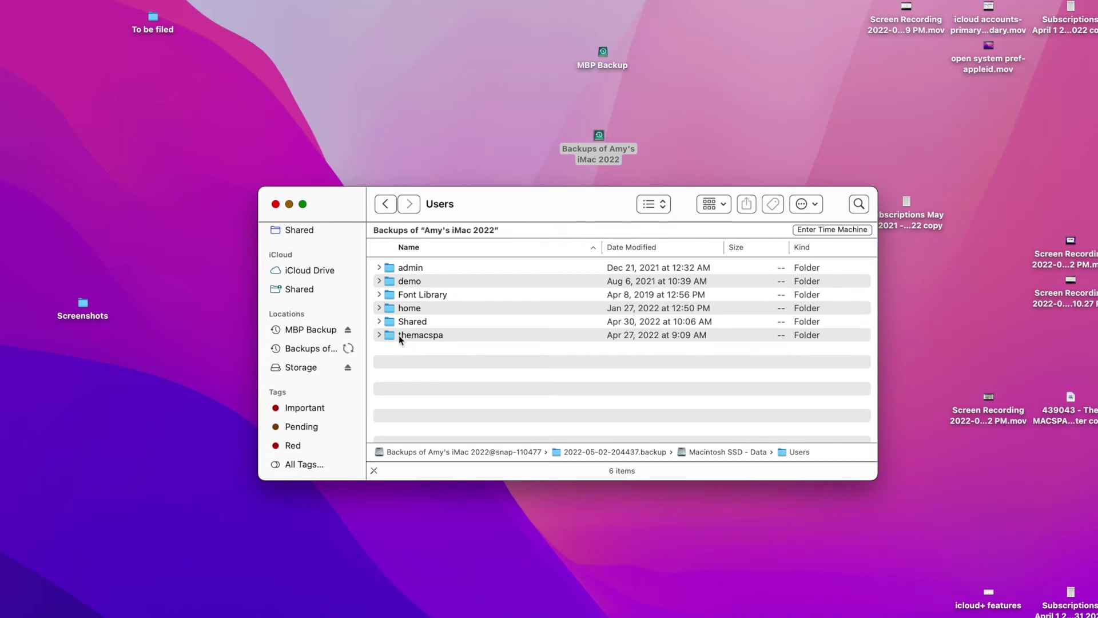
pyautogui.click(408, 338)
pyautogui.doubleClick(408, 338)
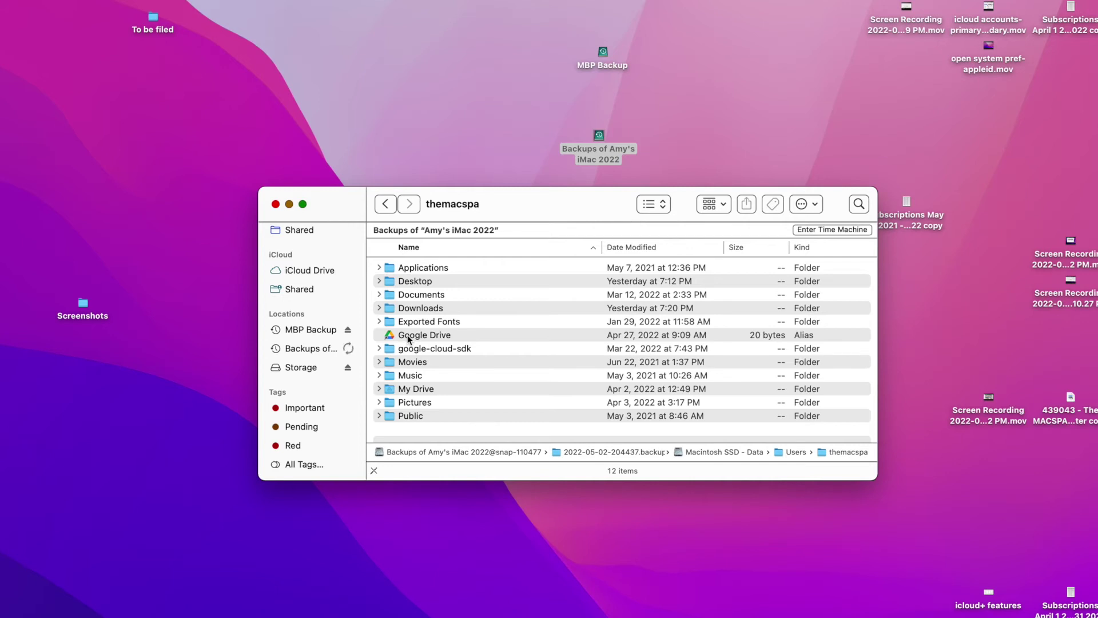
pyautogui.doubleClick(391, 285)
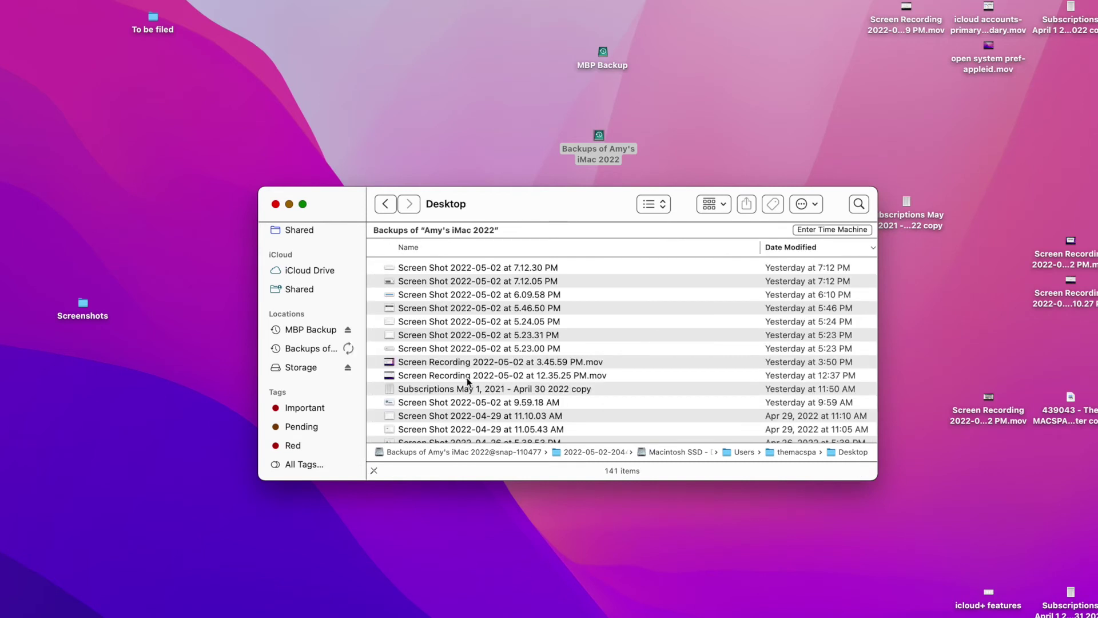
# - Sort the backed-up Desktop folder's file list by name
pyautogui.scroll(-10, 467, 381)
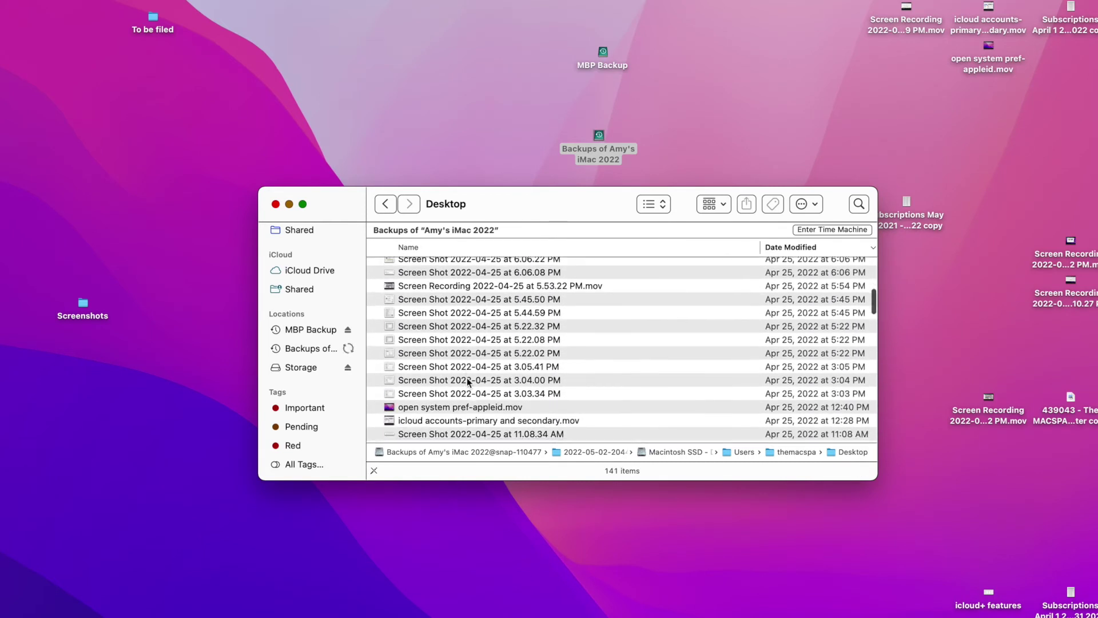
pyautogui.scroll(-15, 467, 381)
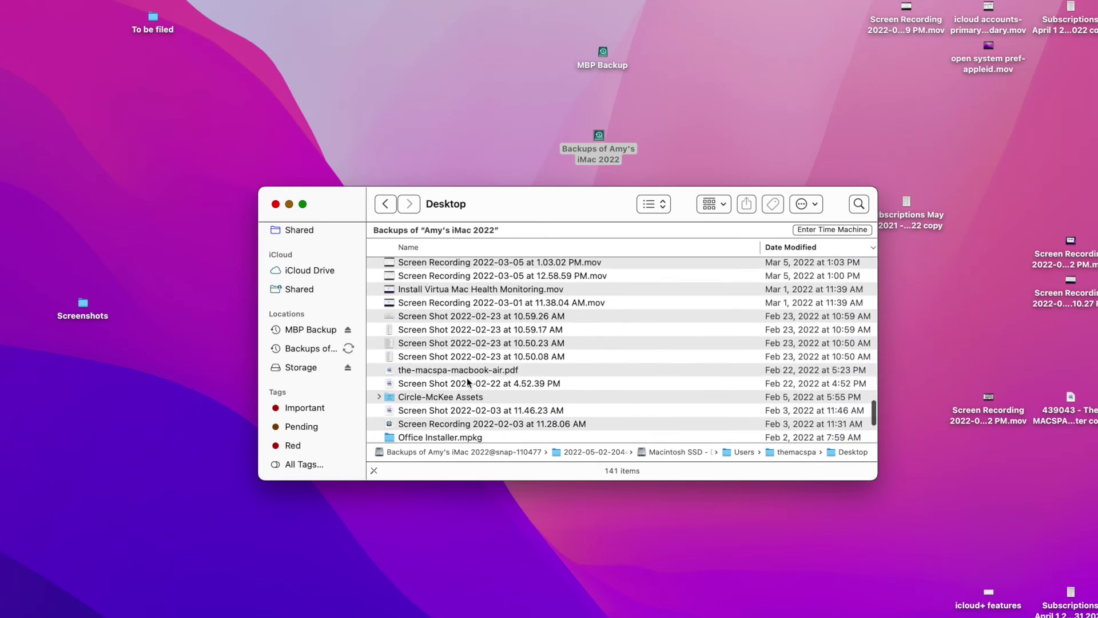
pyautogui.scroll(-5, 467, 382)
pyautogui.scroll(8, 468, 382)
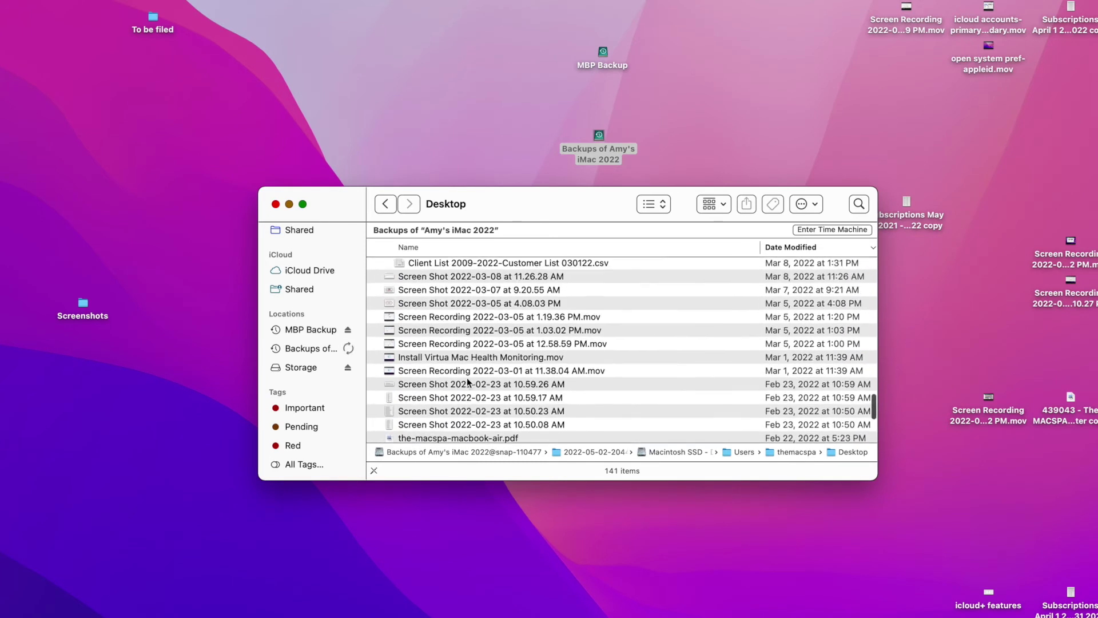
pyautogui.scroll(10, 467, 381)
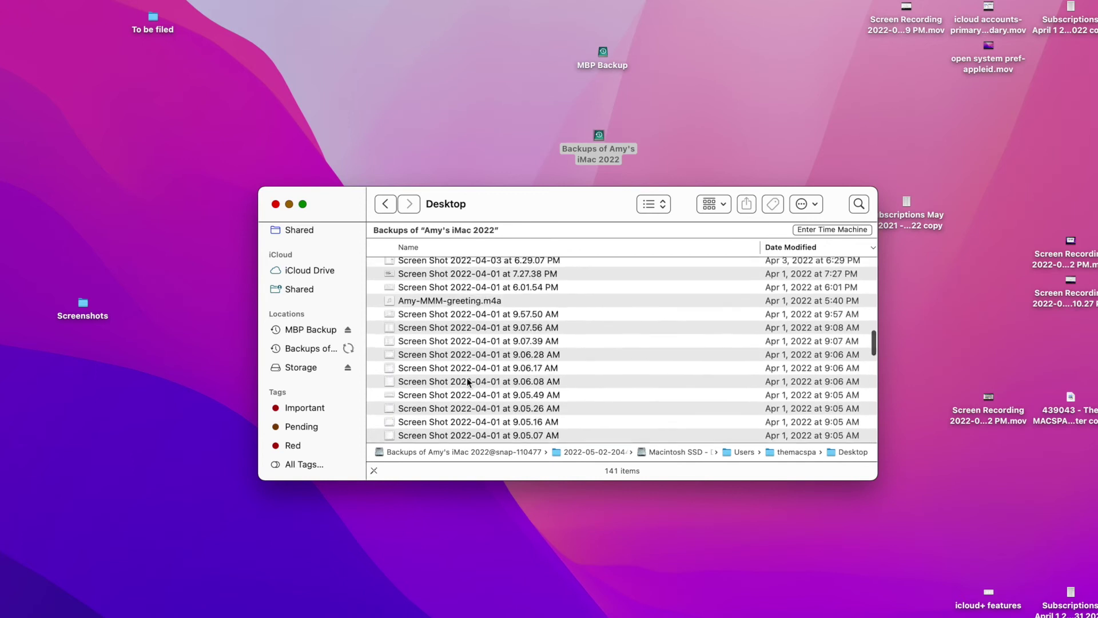
pyautogui.scroll(15, 468, 382)
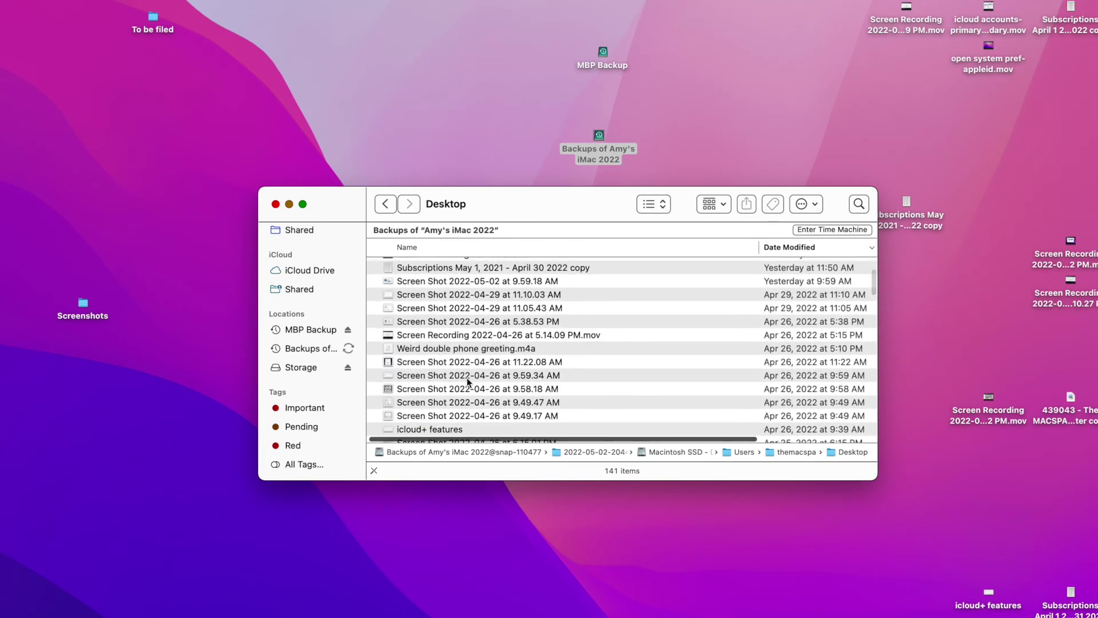
pyautogui.scroll(5, 468, 382)
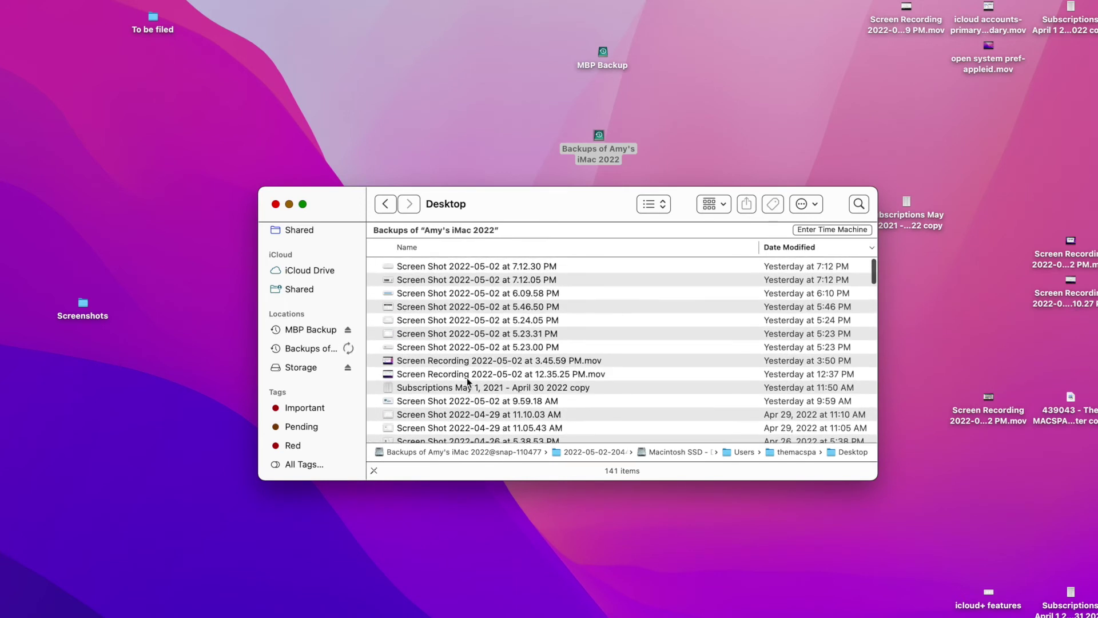
pyautogui.click(411, 248)
# - Drag List of Classes from the backup listing onto the Mac desktop
pyautogui.scroll(-3, 447, 338)
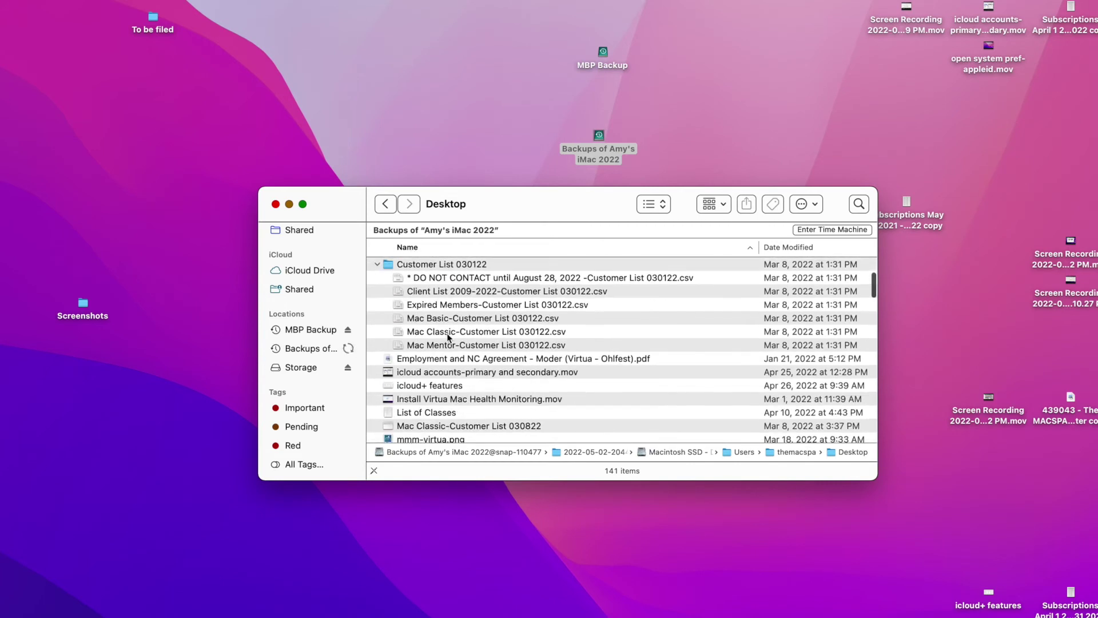
pyautogui.scroll(-4, 448, 338)
pyautogui.click(410, 308)
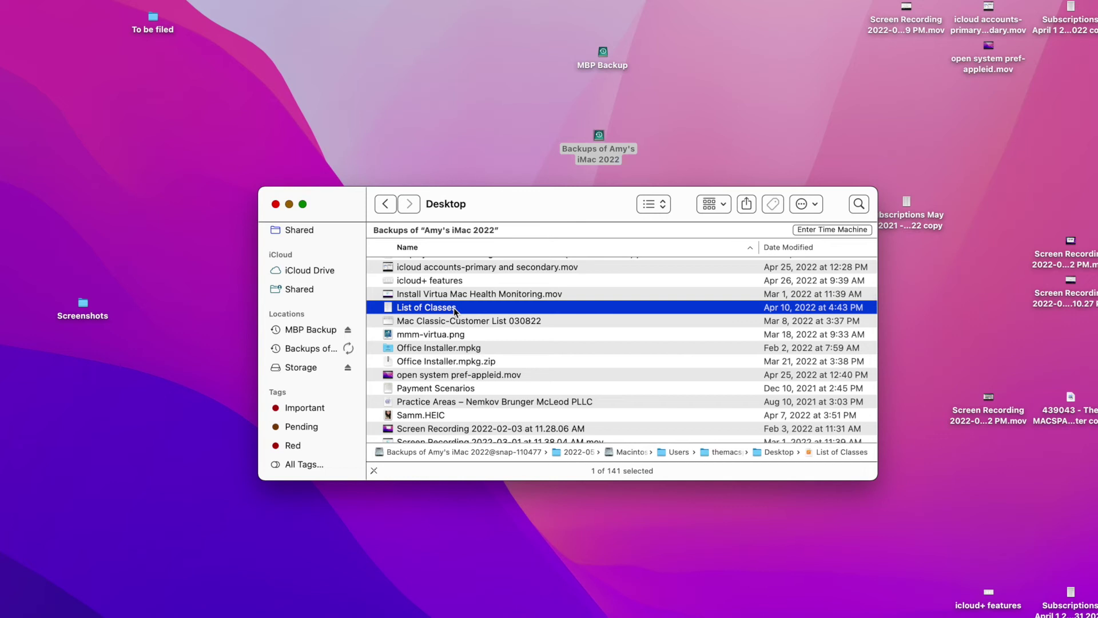
pyautogui.moveTo(439, 309); pyautogui.dragTo(330, 80)
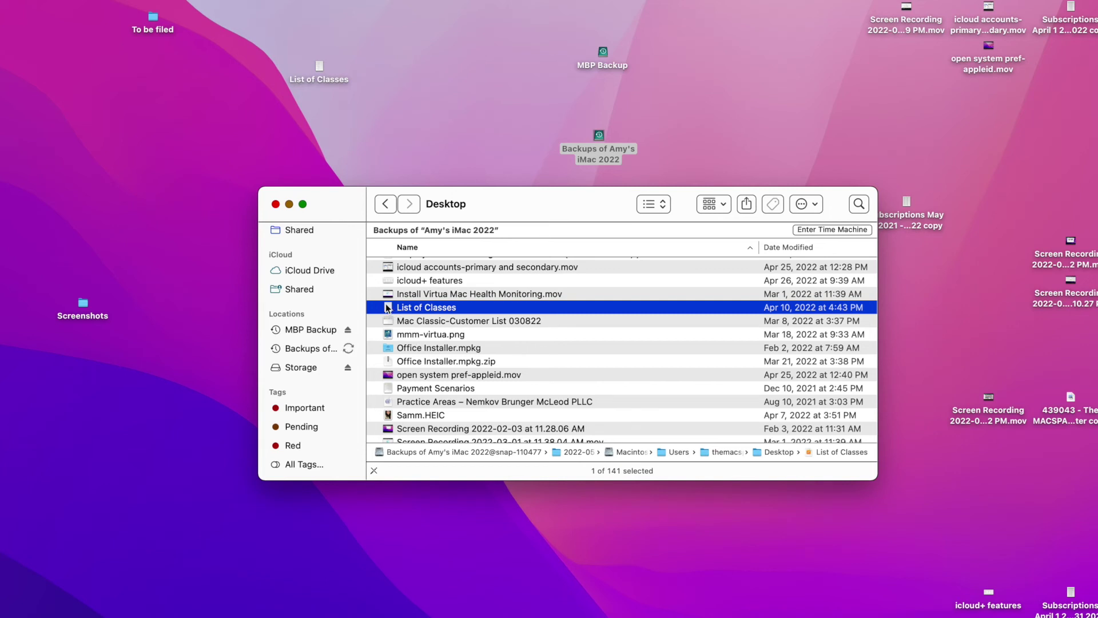
# - Trash the desktop List of Classes copy, close the backup window, and view Time Machine's backup progress
pyautogui.click(320, 73)
pyautogui.press('super+BackSpace')
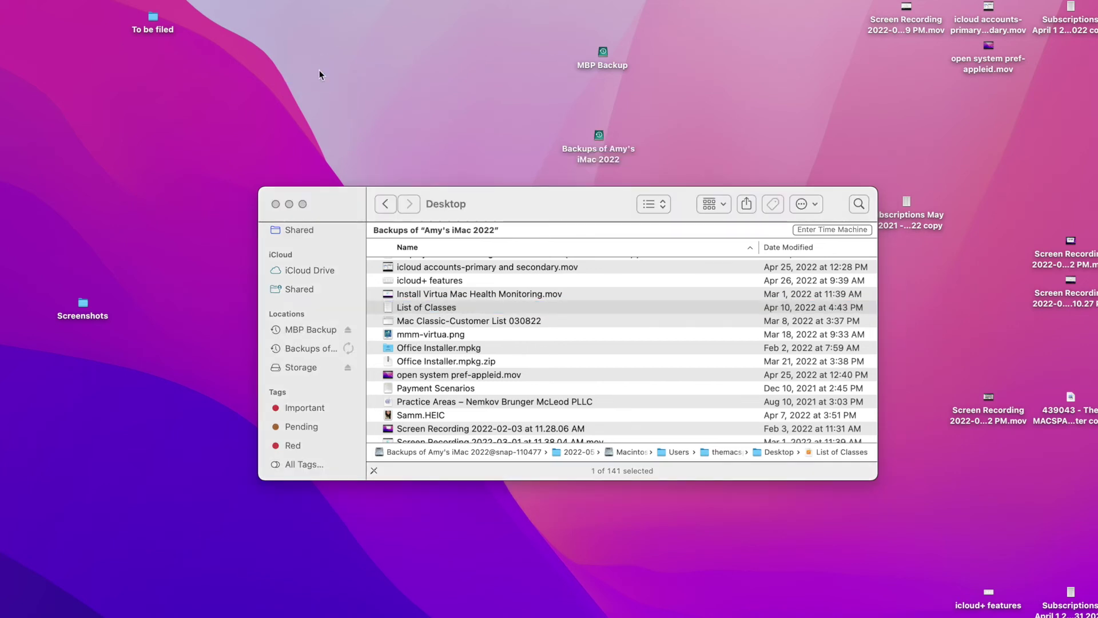
pyautogui.click(276, 204)
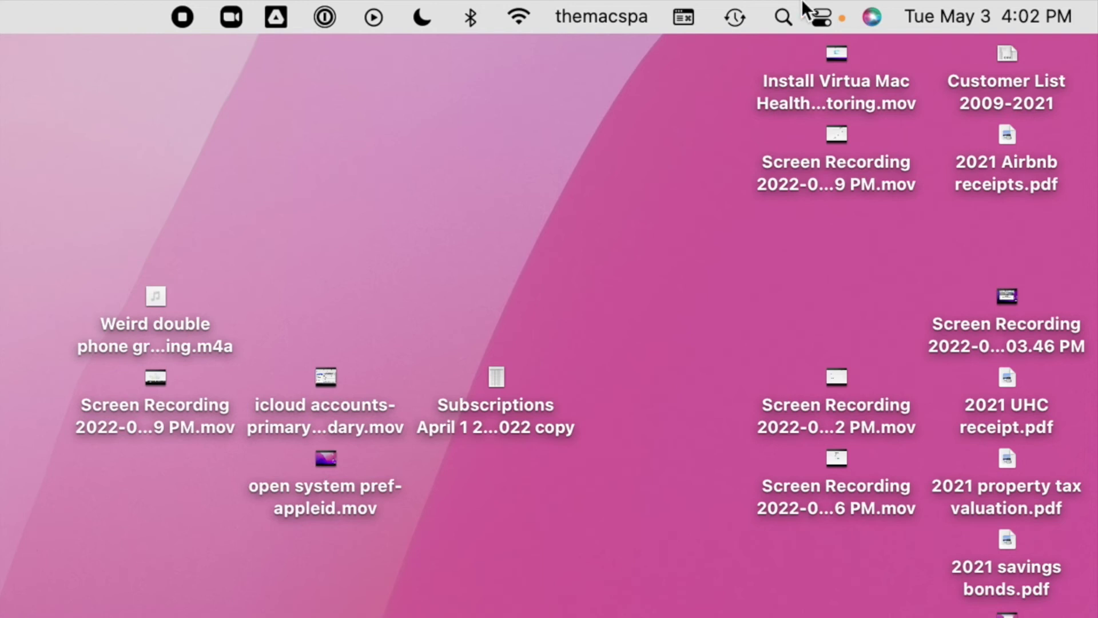
pyautogui.click(735, 17)
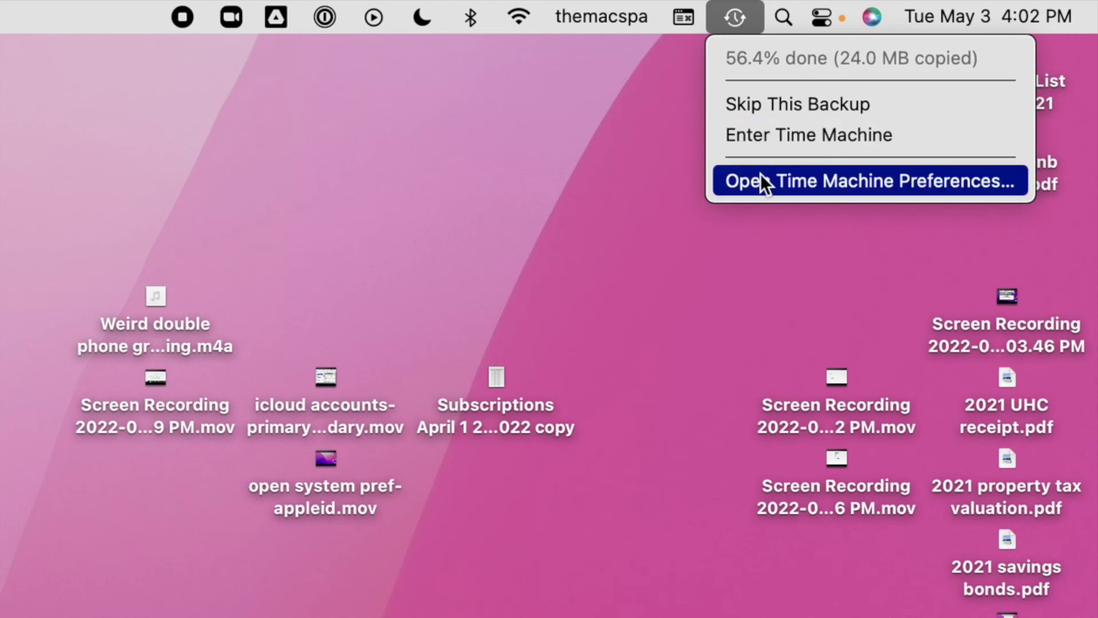
# - In Time Machine, go back to the Yesterday 4:36 PM snapshot and restore List of Classes
pyautogui.click(763, 135)
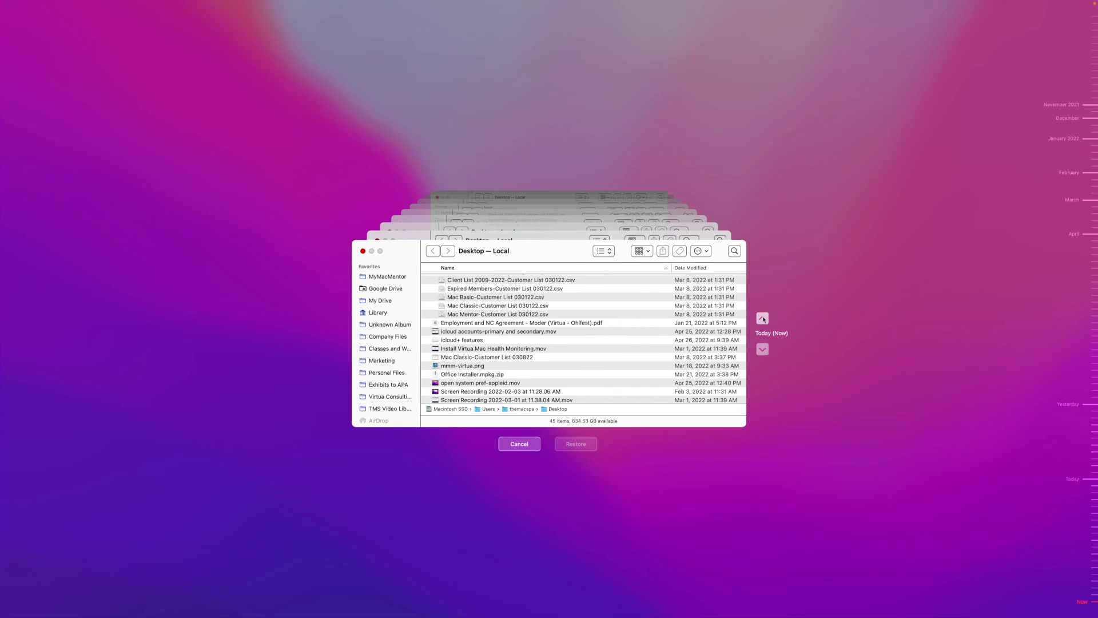
pyautogui.scroll(5, 572, 302)
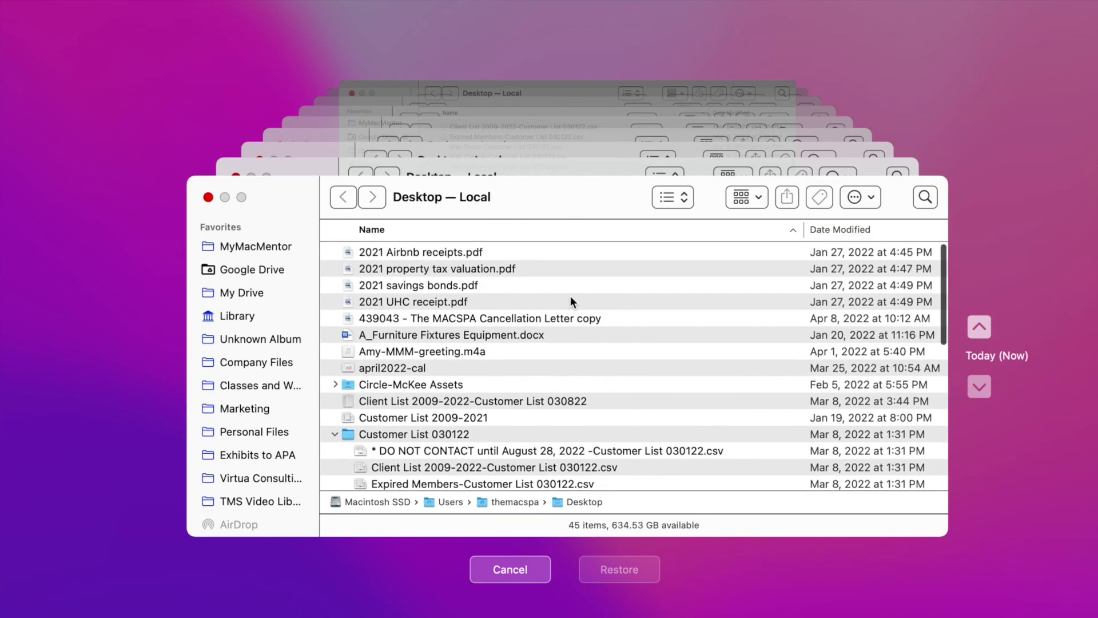
pyautogui.scroll(-6, 571, 300)
pyautogui.scroll(-4, 570, 300)
pyautogui.scroll(4, 571, 300)
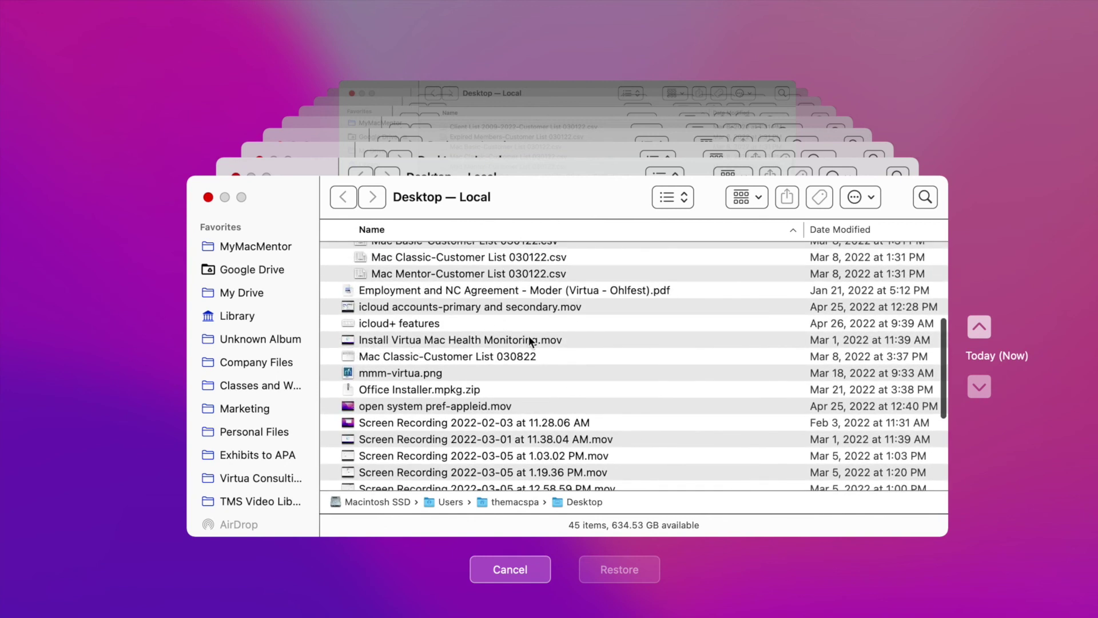
pyautogui.click(983, 326)
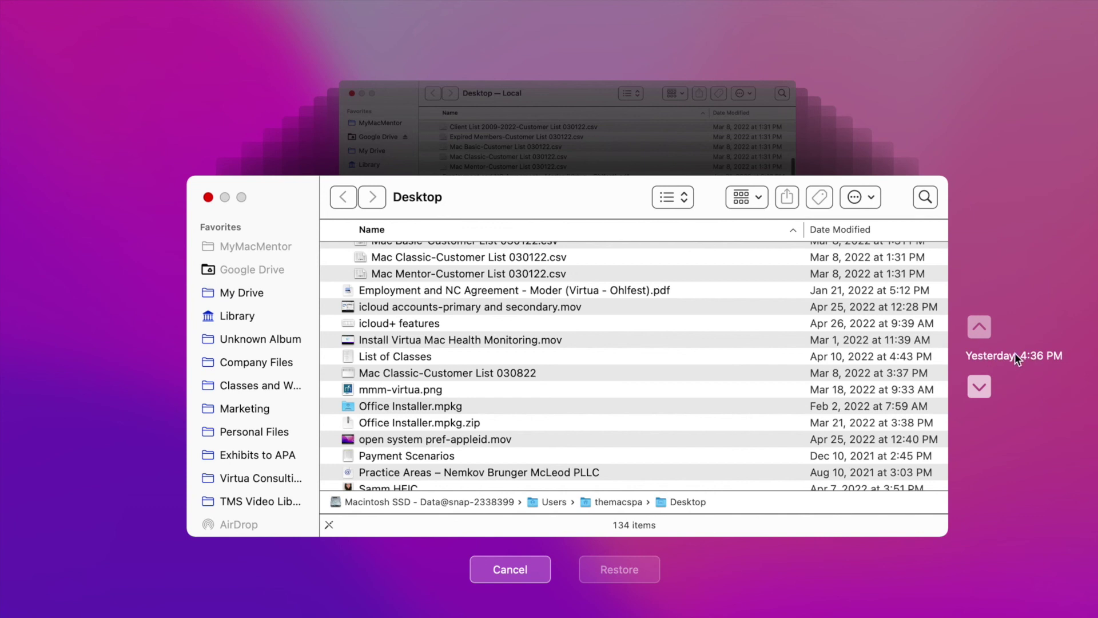
pyautogui.click(408, 361)
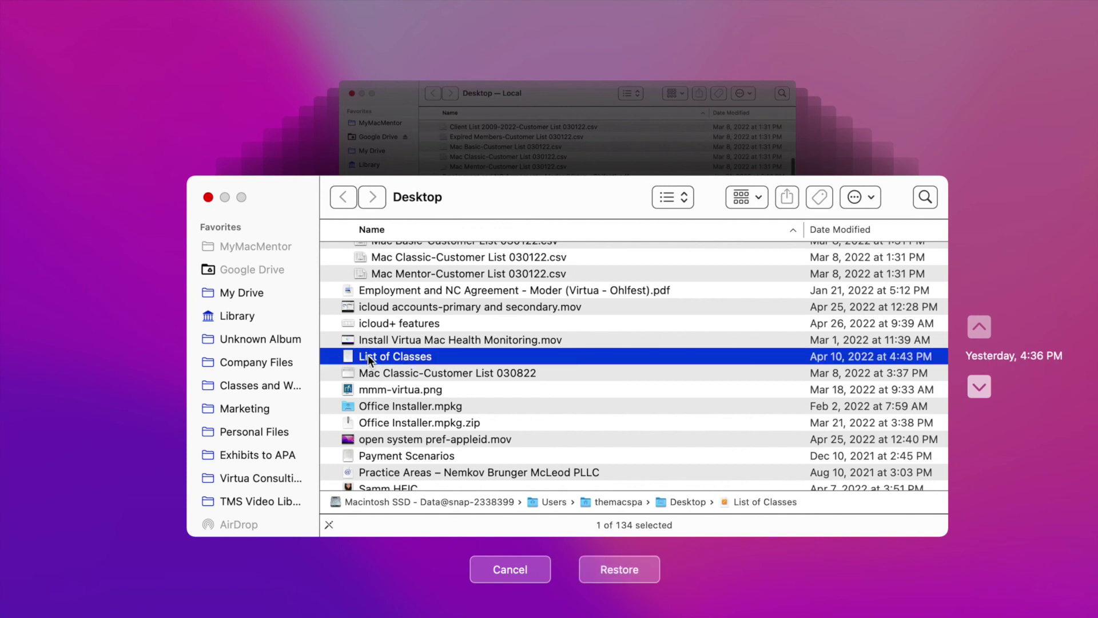
pyautogui.click(614, 572)
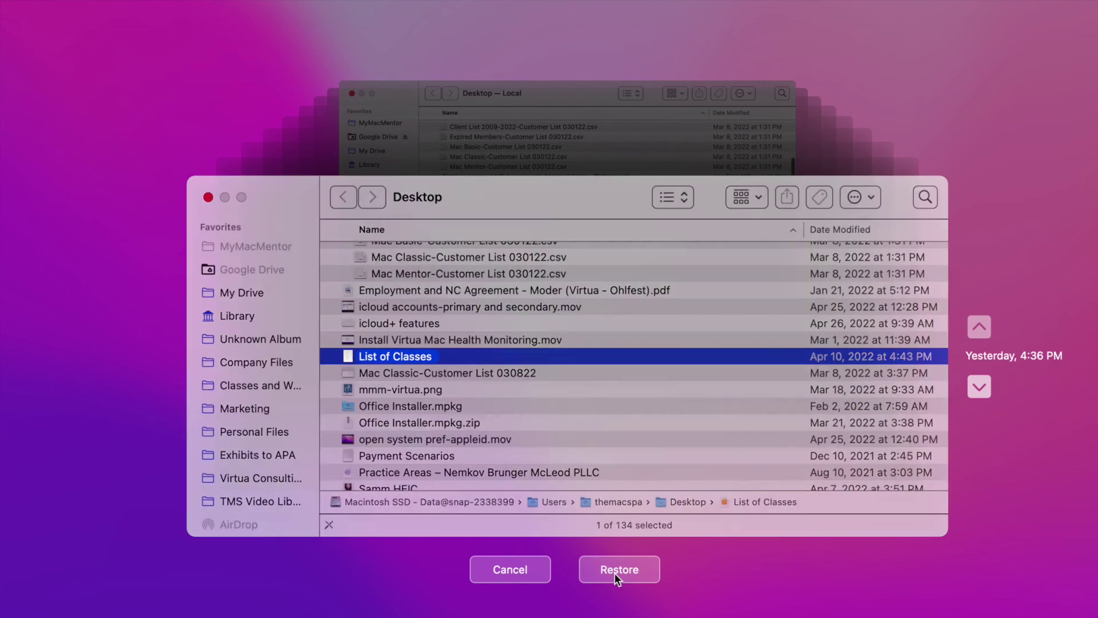